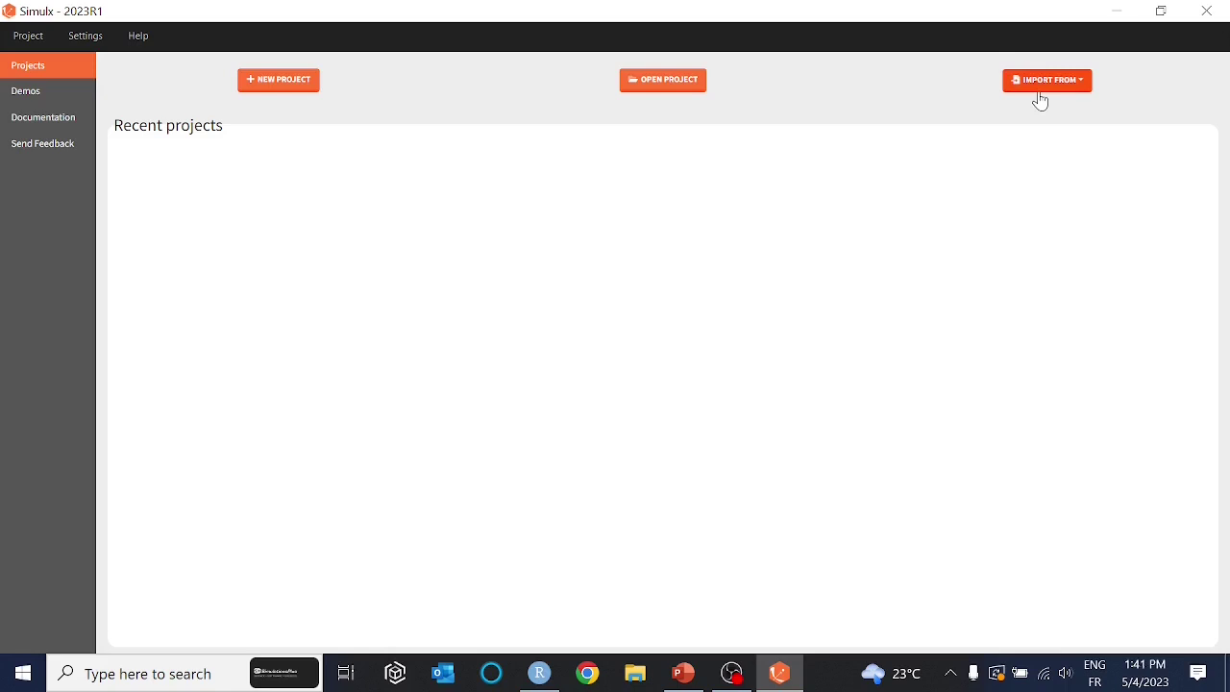
# - Import a project and view the mlx_EBEs table among the individual parameter definitions
pyautogui.click(1040, 92)
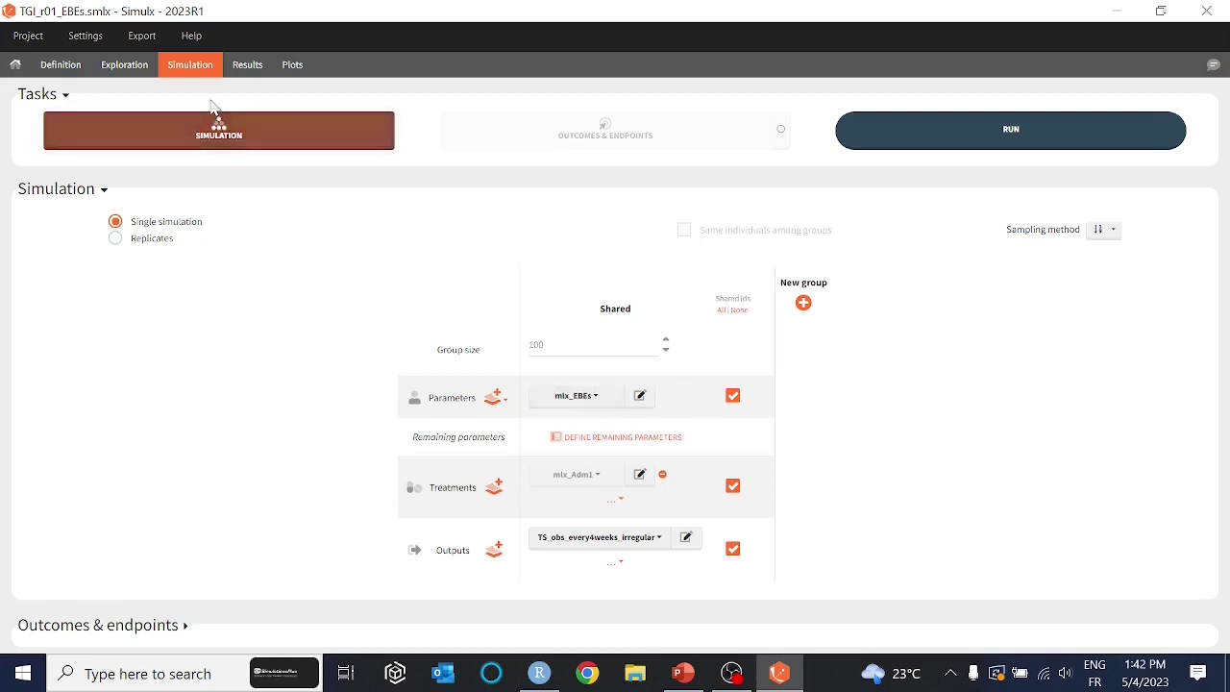
pyautogui.click(61, 66)
pyautogui.click(32, 238)
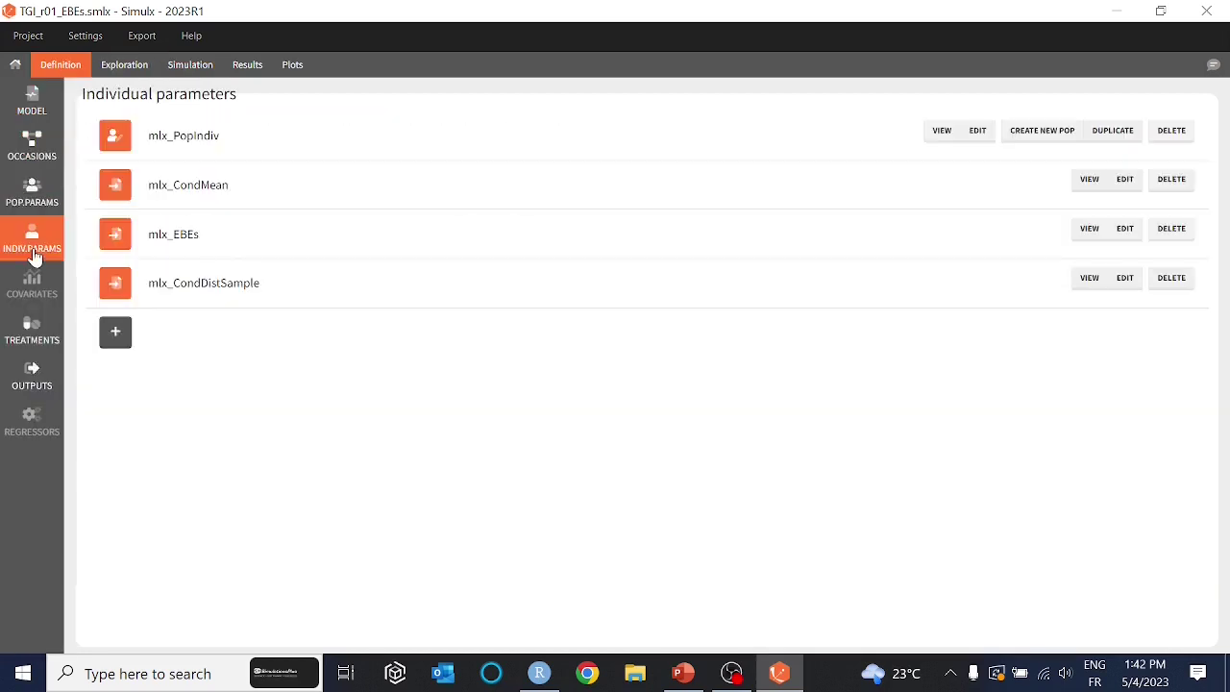
pyautogui.click(1089, 231)
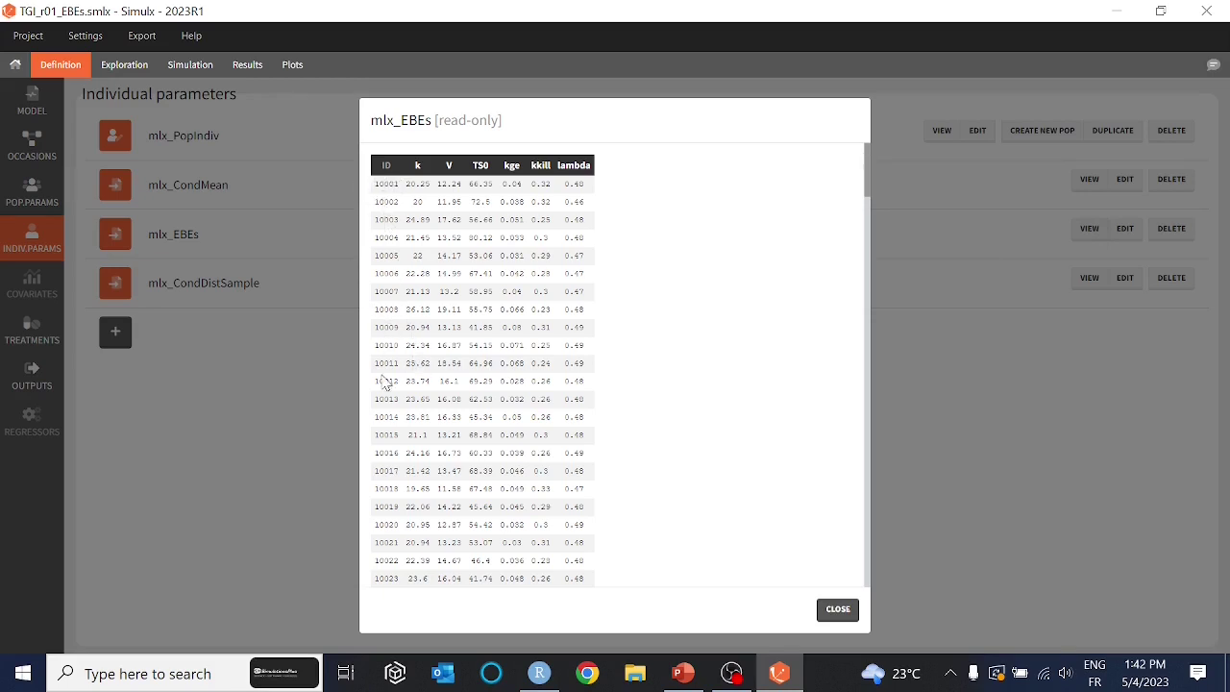
# - Run the single simulation with the mlx_EBEs parameters and open its results
pyautogui.click(198, 69)
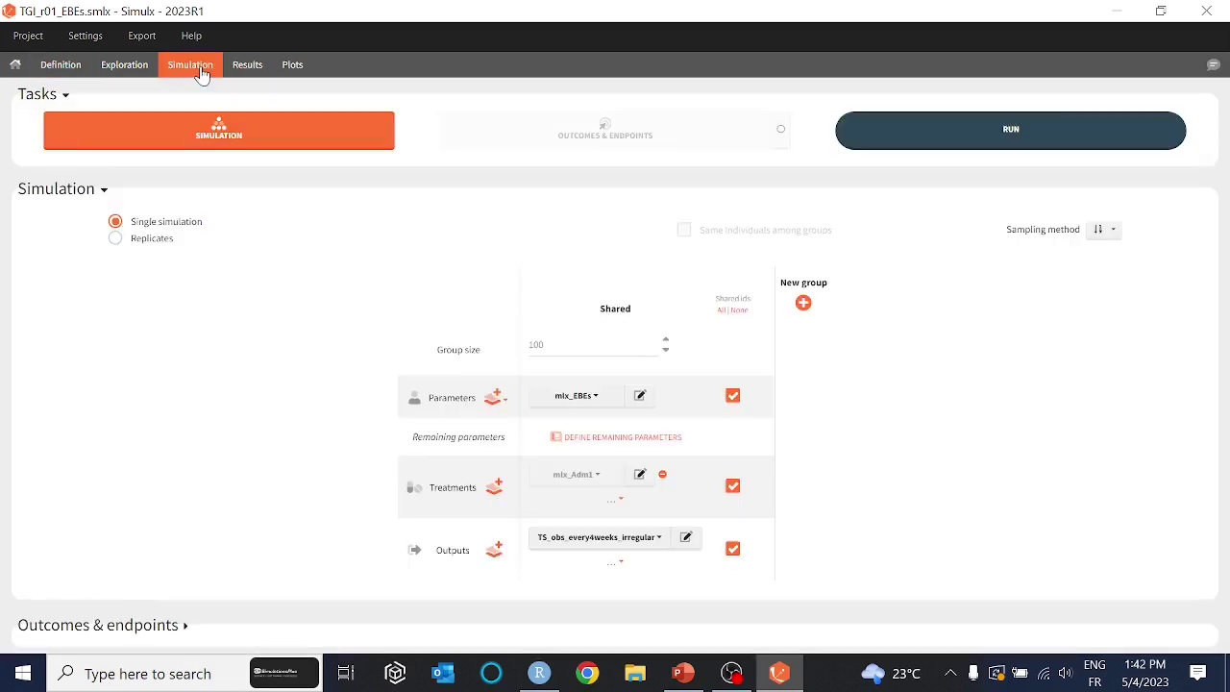
pyautogui.click(860, 125)
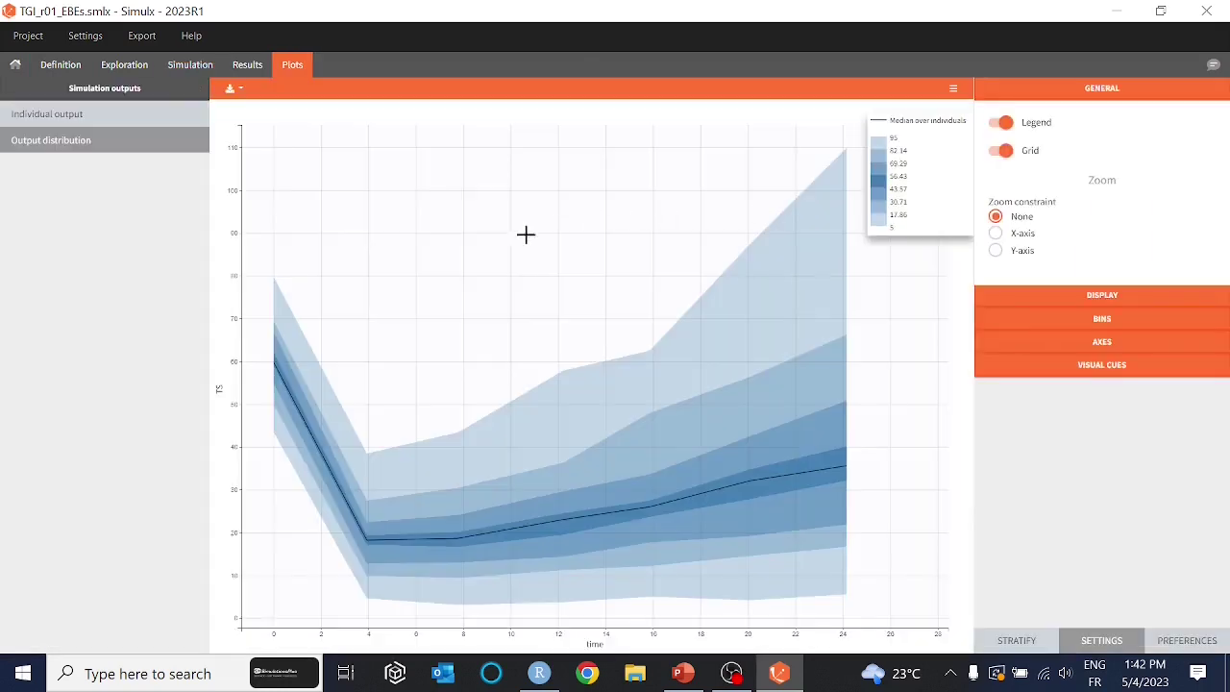
pyautogui.click(244, 67)
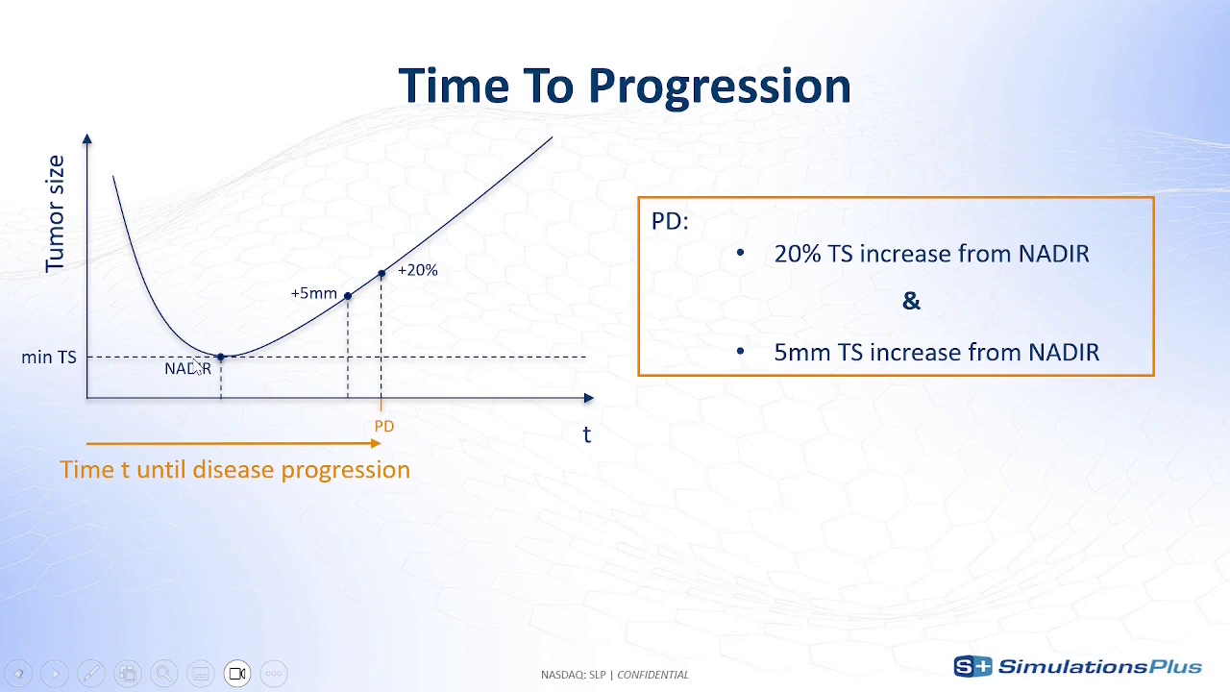
# - Switch to Simulx and review the definitions of the TimeToGrowth_by20prct_fromNADIR and TimeToGrowth_by5mm_fromNADIR outcomes
pyautogui.hotkey('alt', 'Tab')
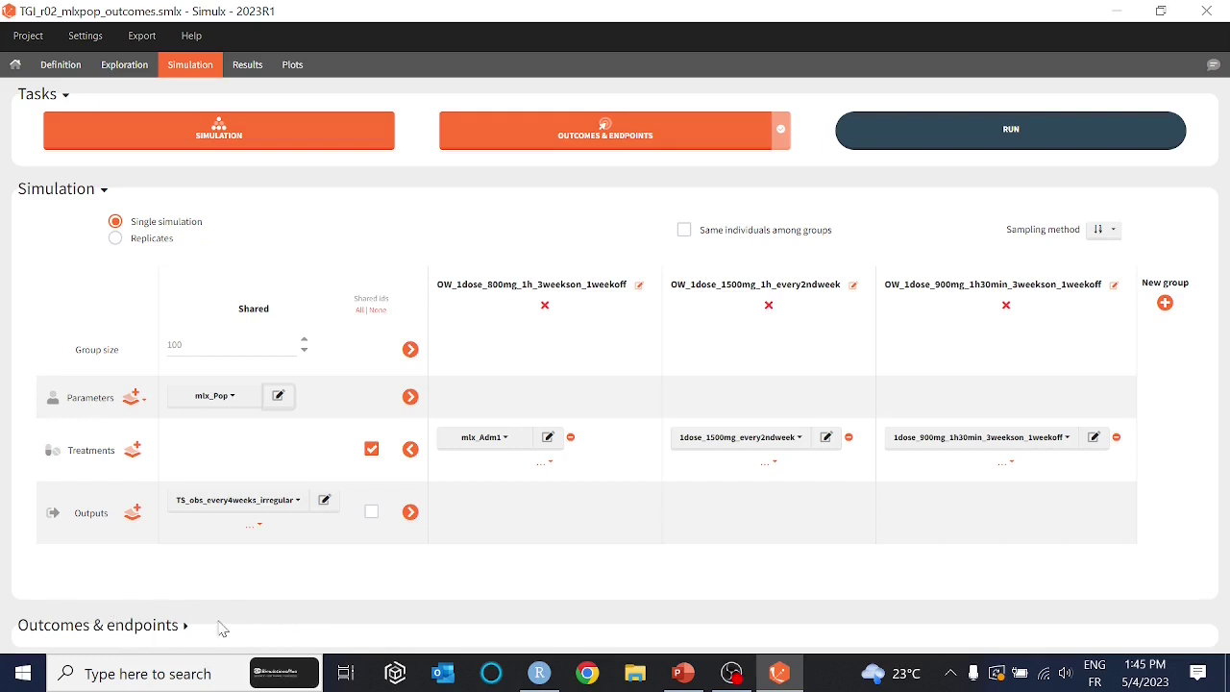
pyautogui.click(183, 626)
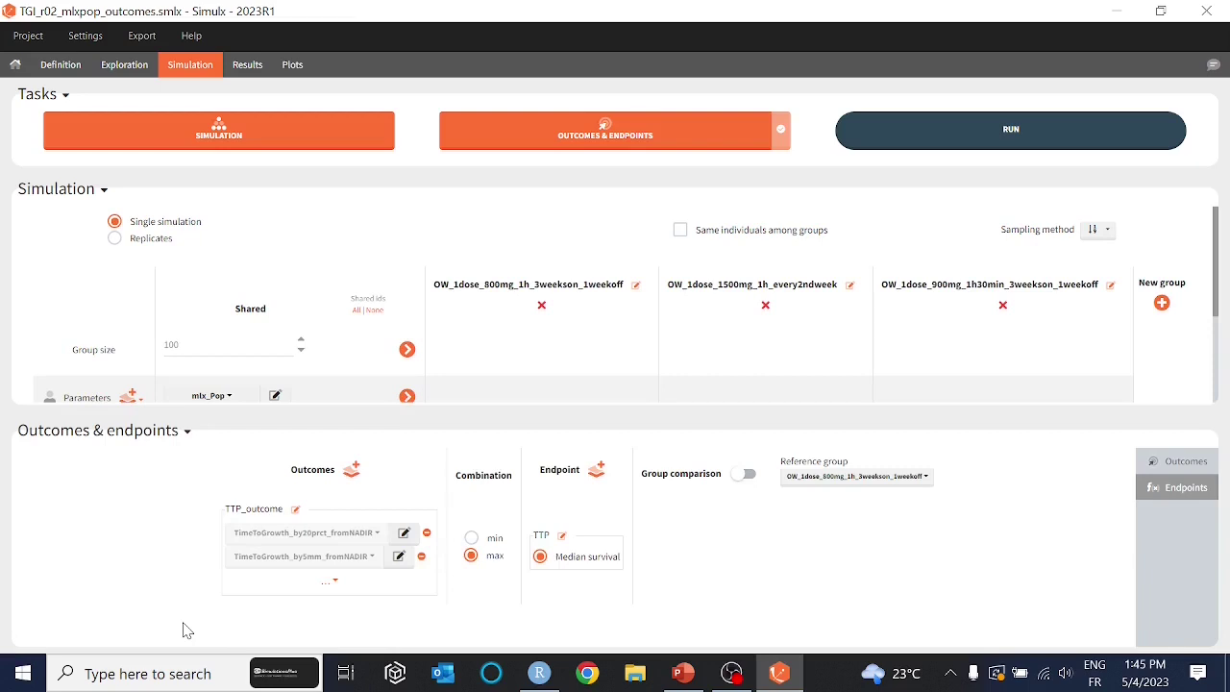
pyautogui.click(403, 534)
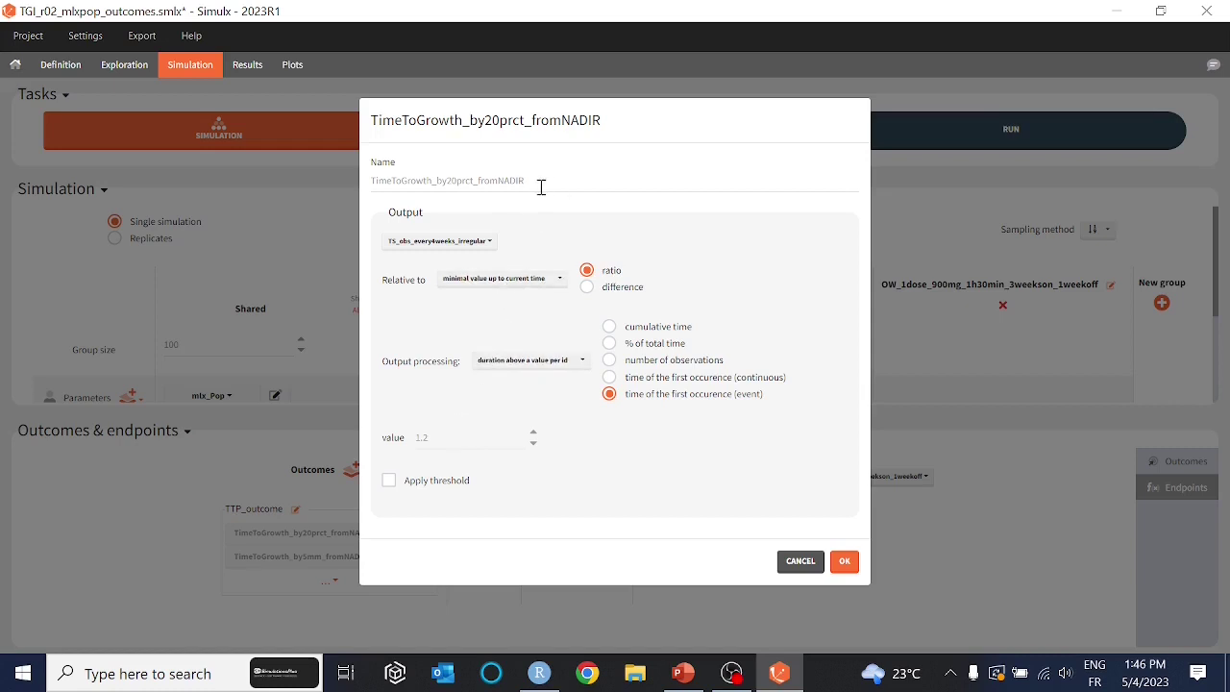
pyautogui.click(795, 561)
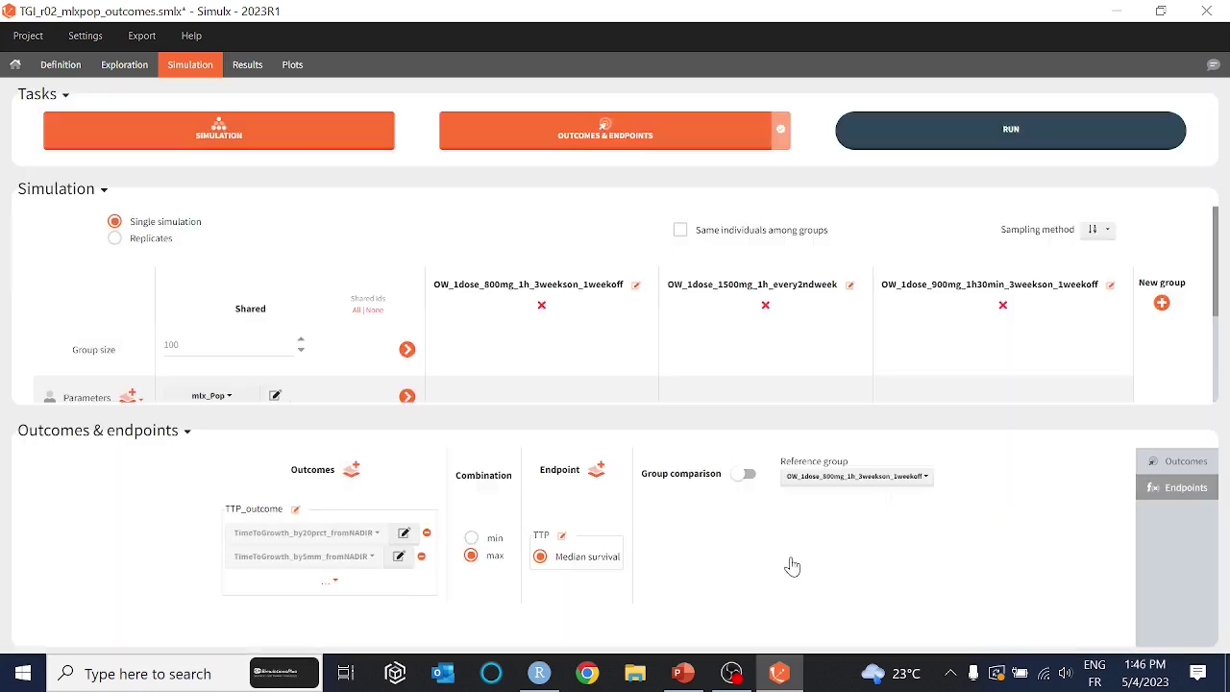
pyautogui.click(400, 557)
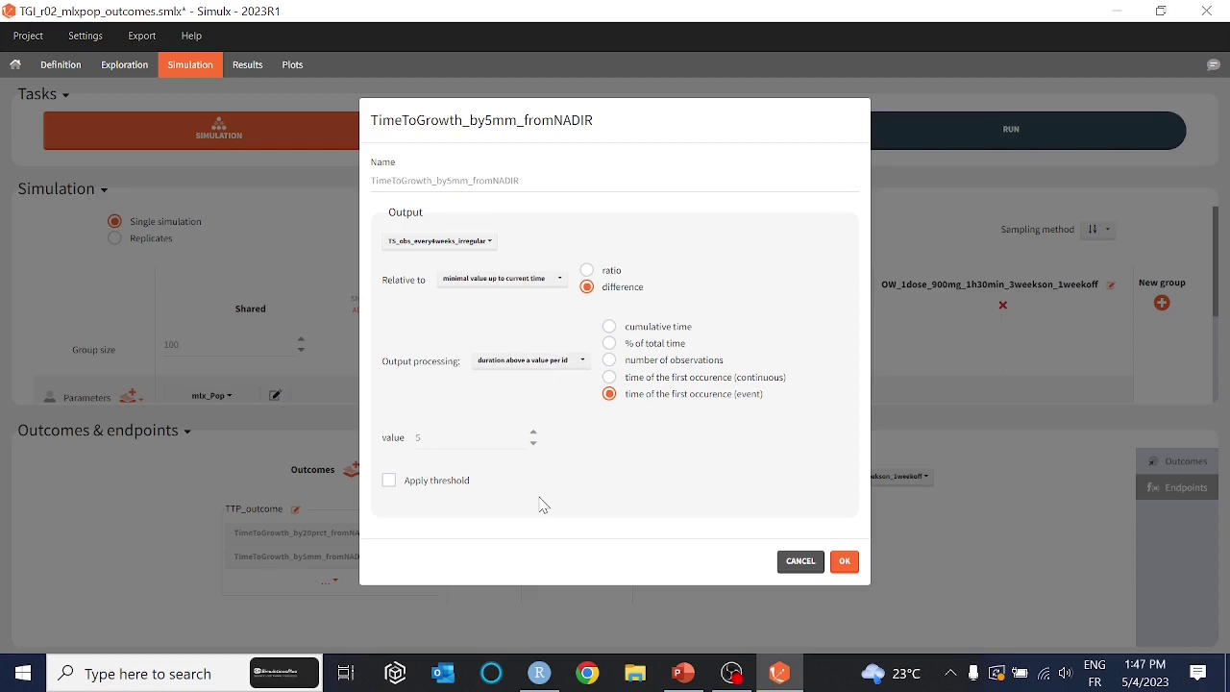
pyautogui.click(800, 566)
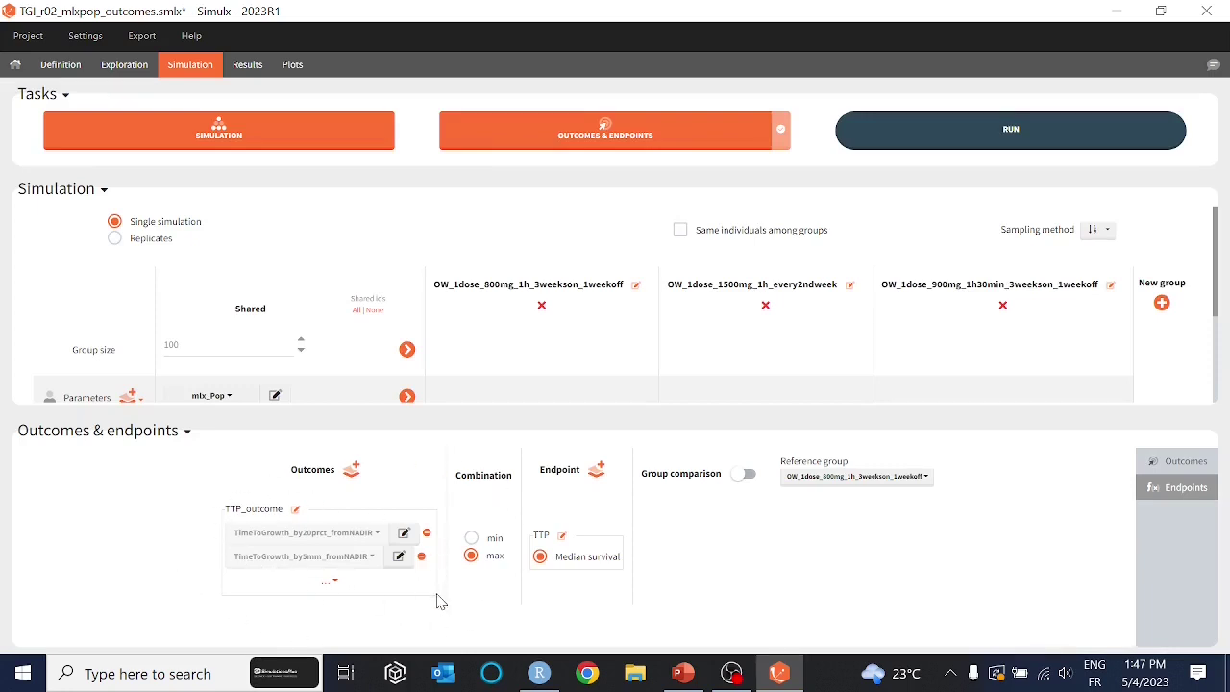
# - Run the simulation with outcomes and endpoints, and merge the group splits in the TS output and TTP_outcome distribution plots
pyautogui.click(933, 139)
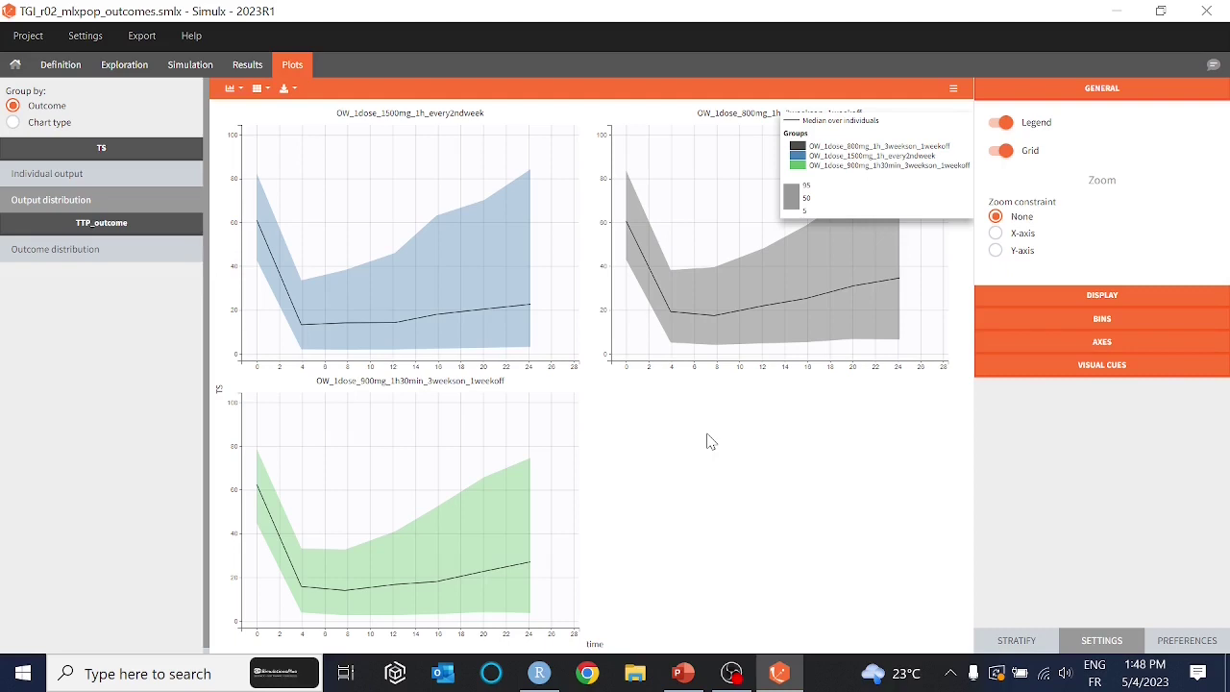
pyautogui.click(1008, 645)
pyautogui.click(1075, 189)
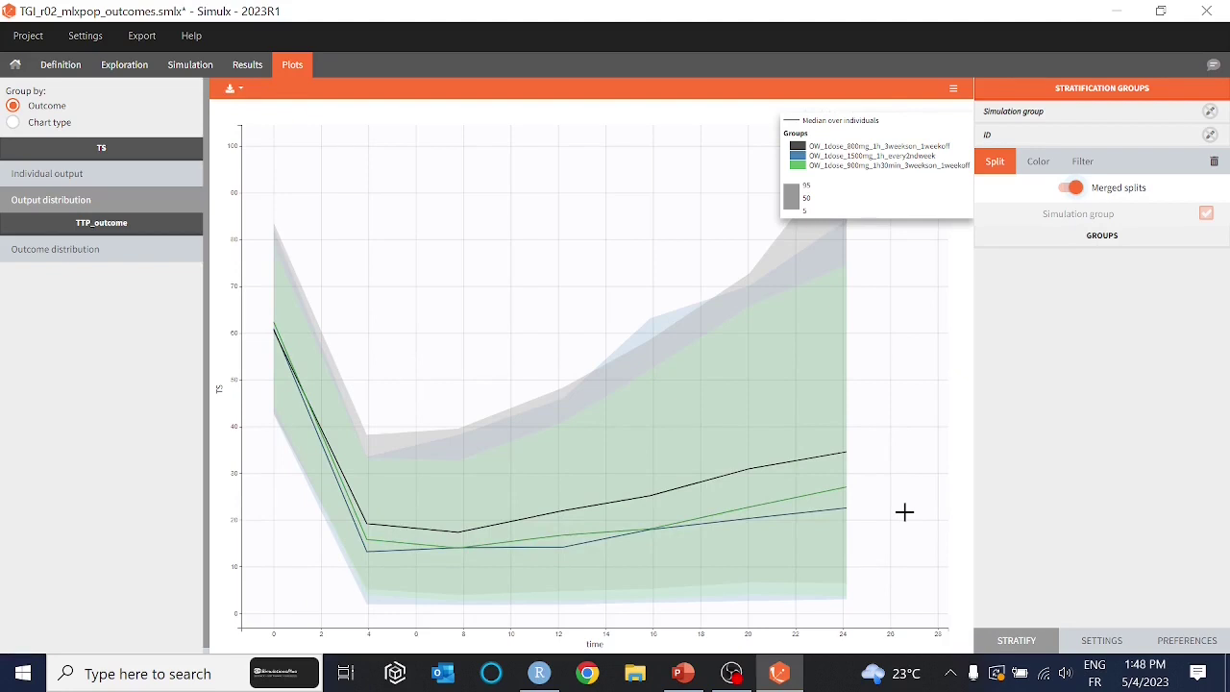
pyautogui.click(75, 252)
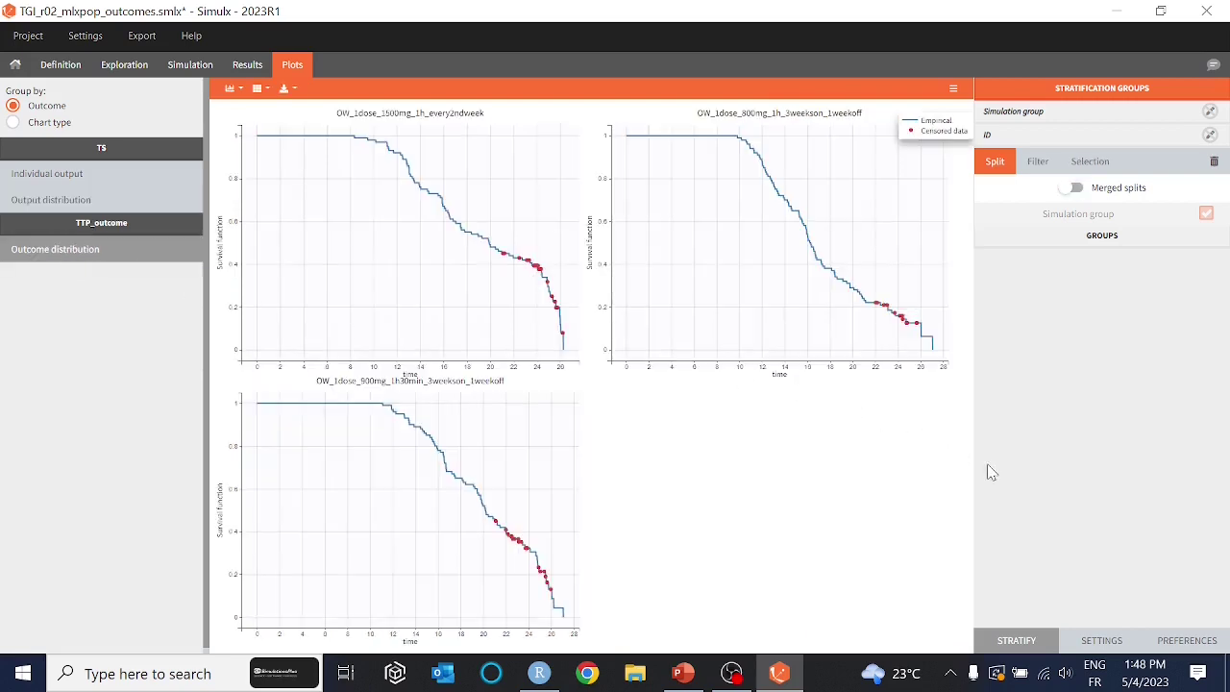
pyautogui.click(1075, 189)
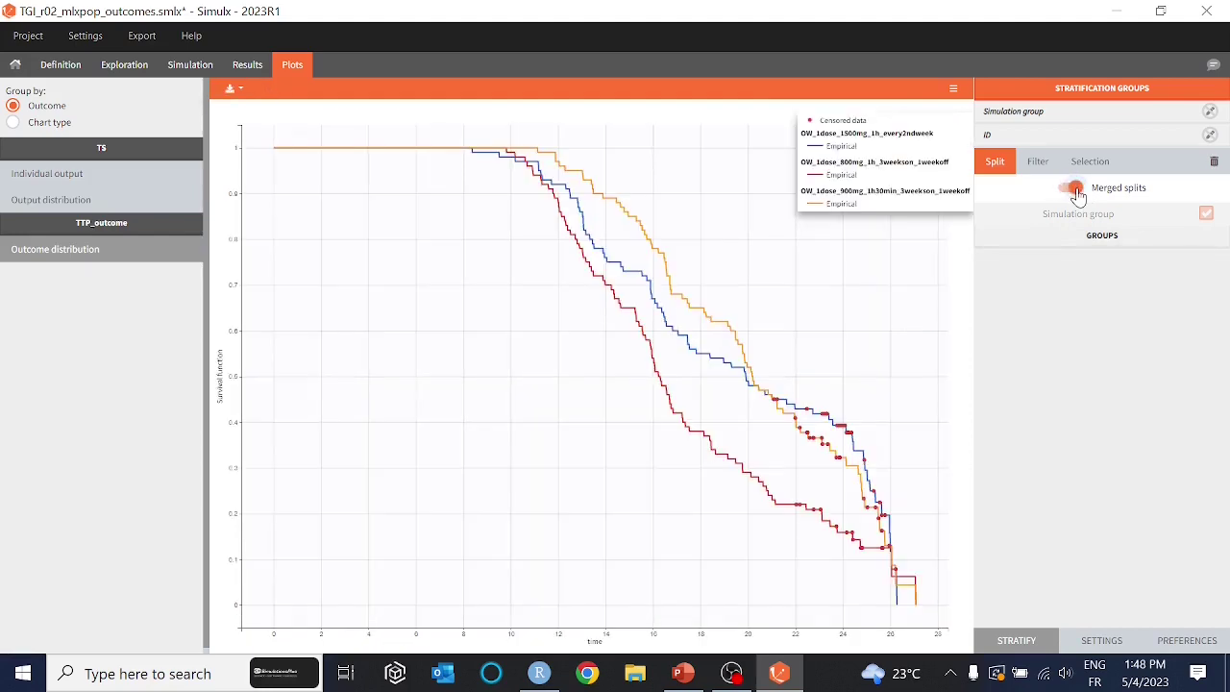
# - Switch to RStudio and run the entire getSetOutcomes.R script
pyautogui.click(539, 674)
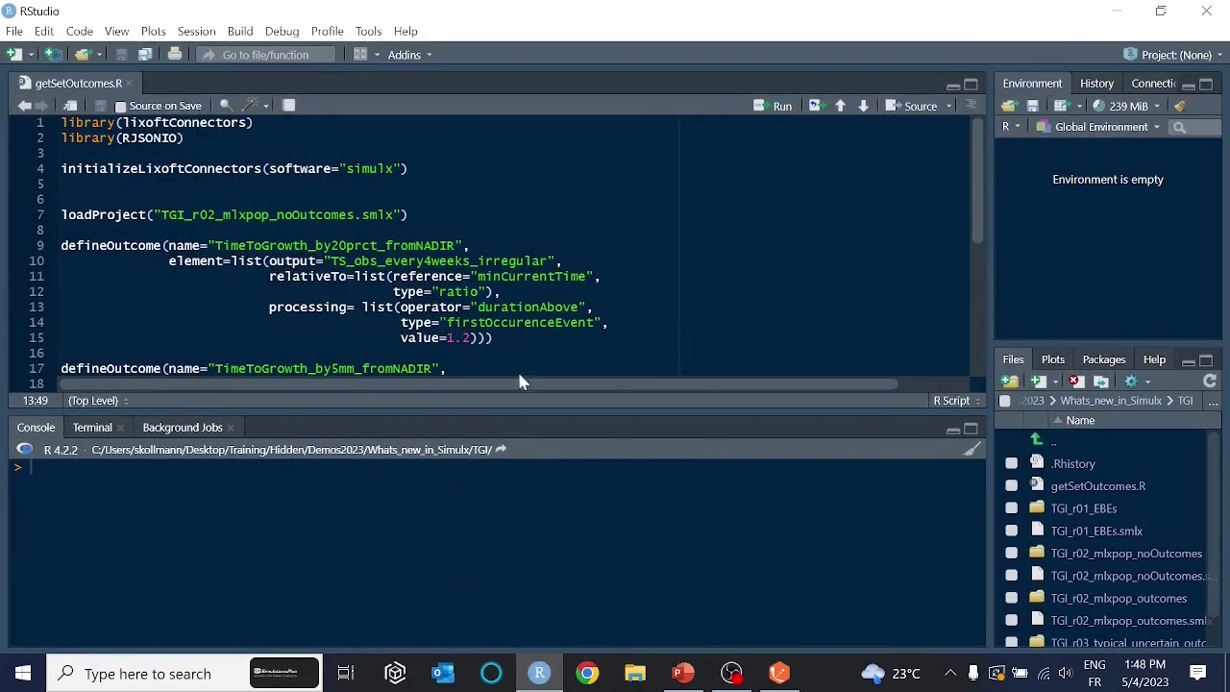
pyautogui.click(554, 308)
pyautogui.hotkey('ctrl', 'a')
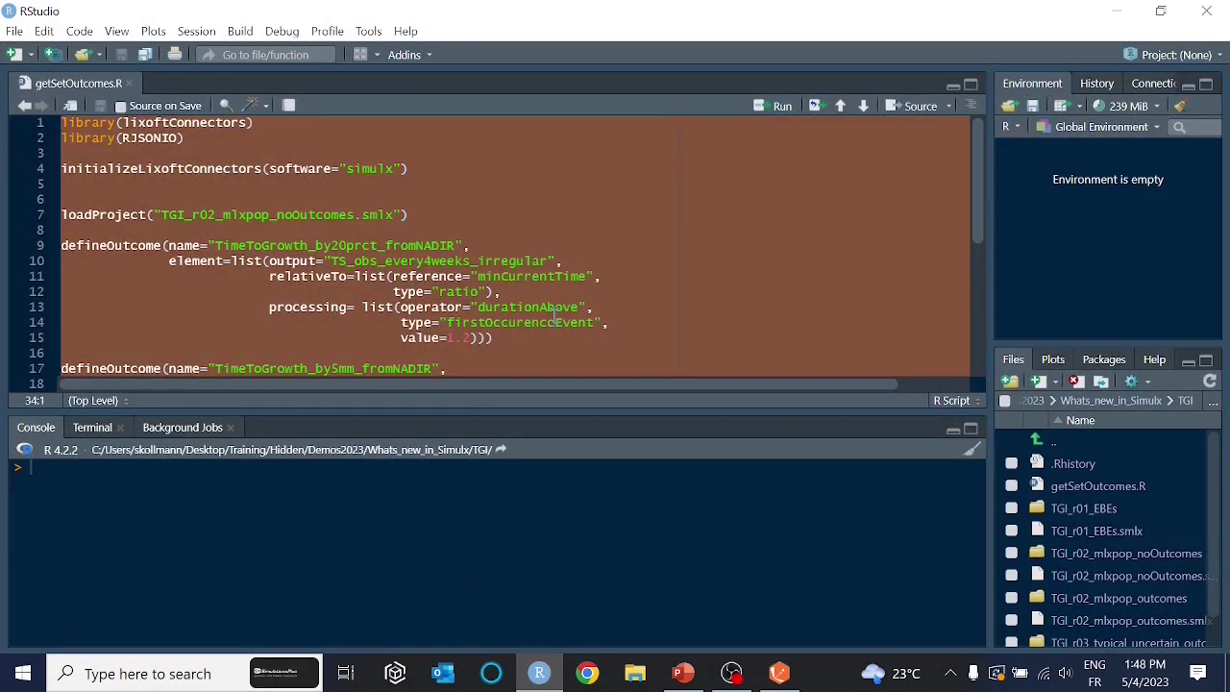
pyautogui.hotkey('ctrl', 'Return')
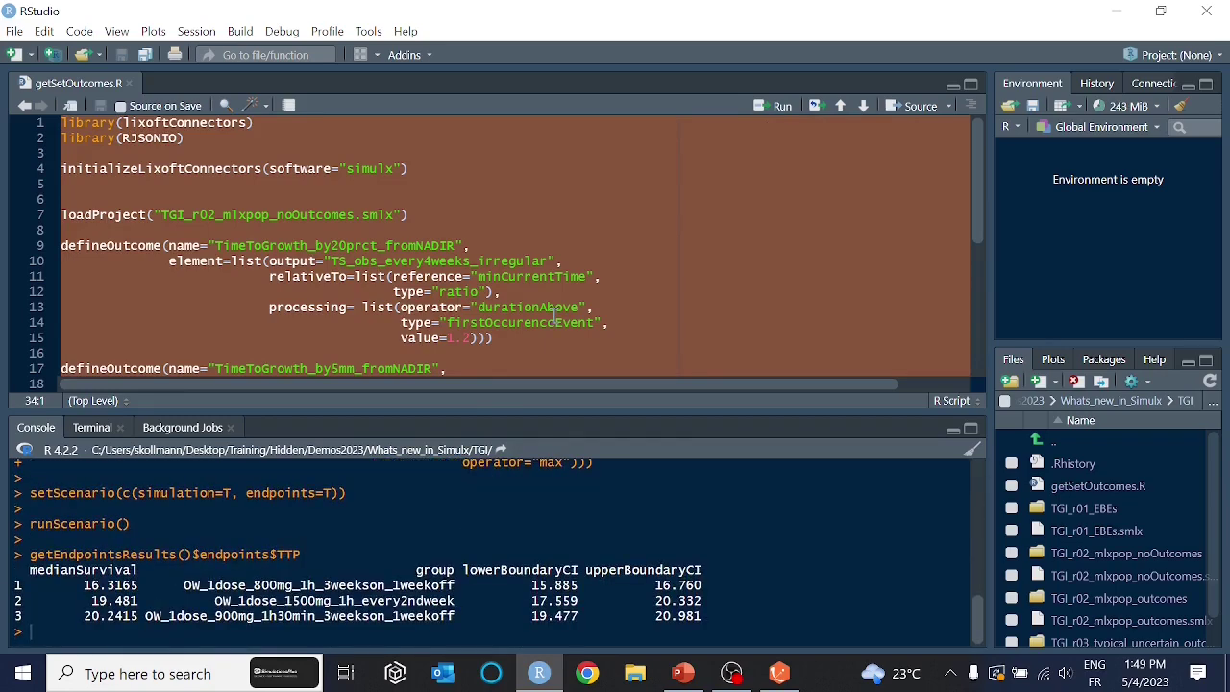
# - Return to Simulx and look over the project export settings with PKanalix as target software, without exporting
pyautogui.hotkey('alt', 'Tab')
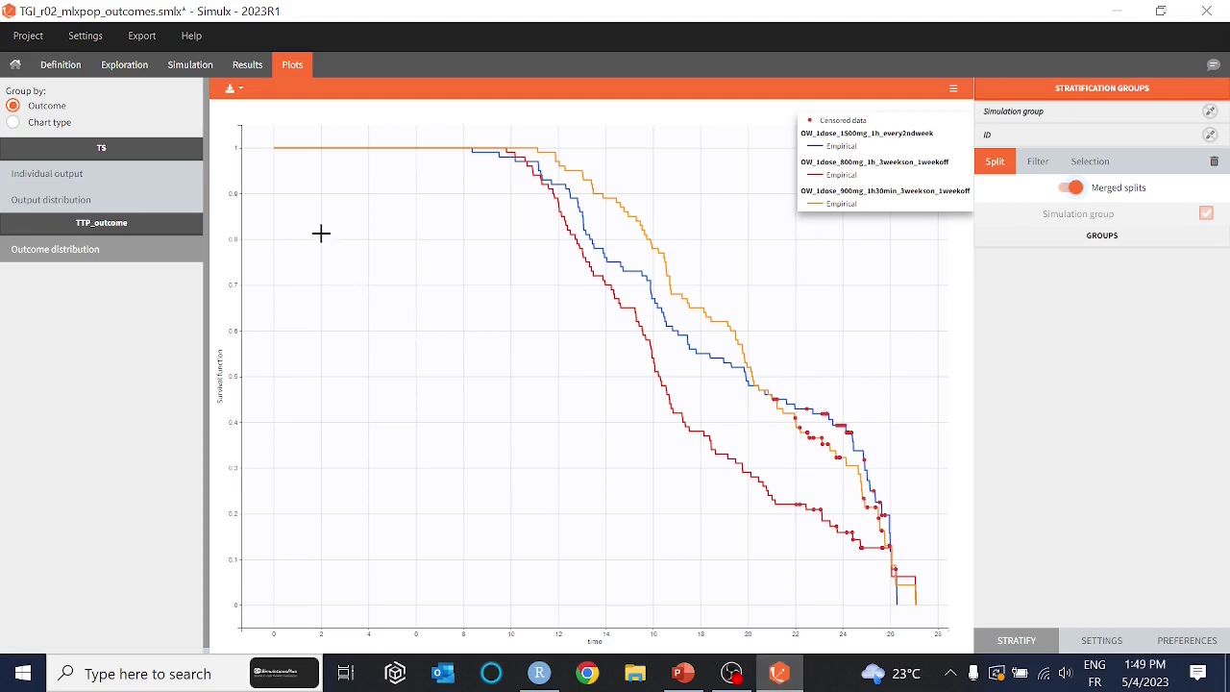
pyautogui.click(150, 42)
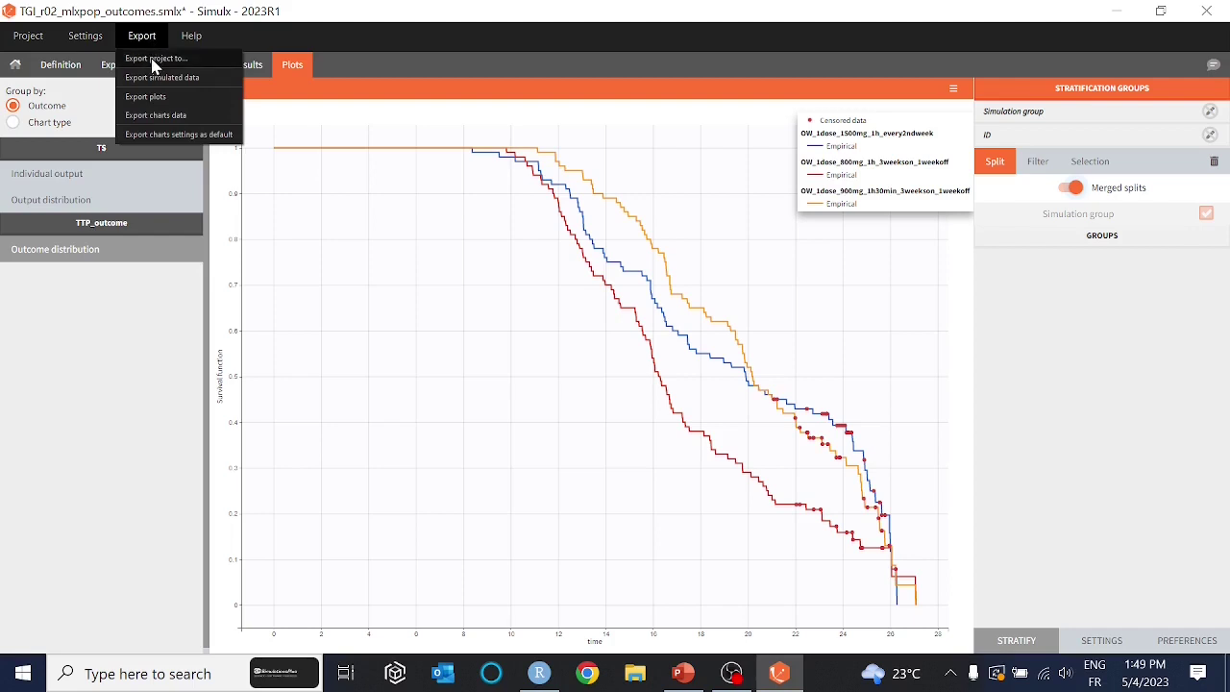
pyautogui.click(153, 60)
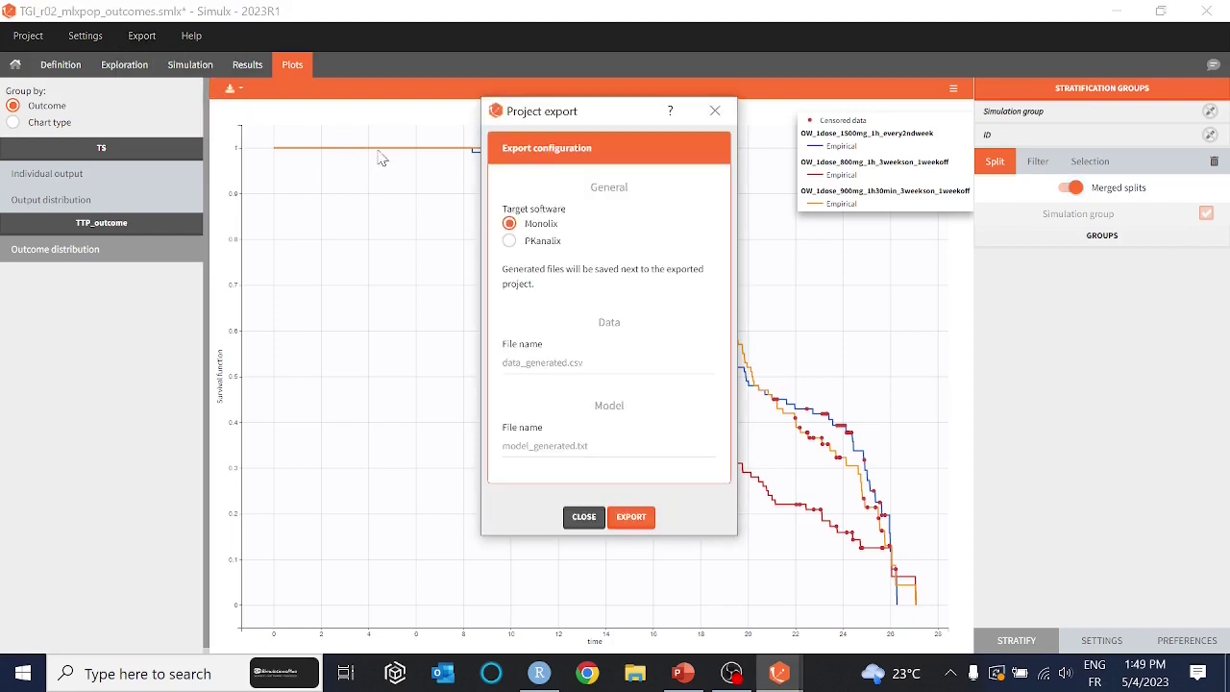
pyautogui.click(510, 242)
pyautogui.click(588, 519)
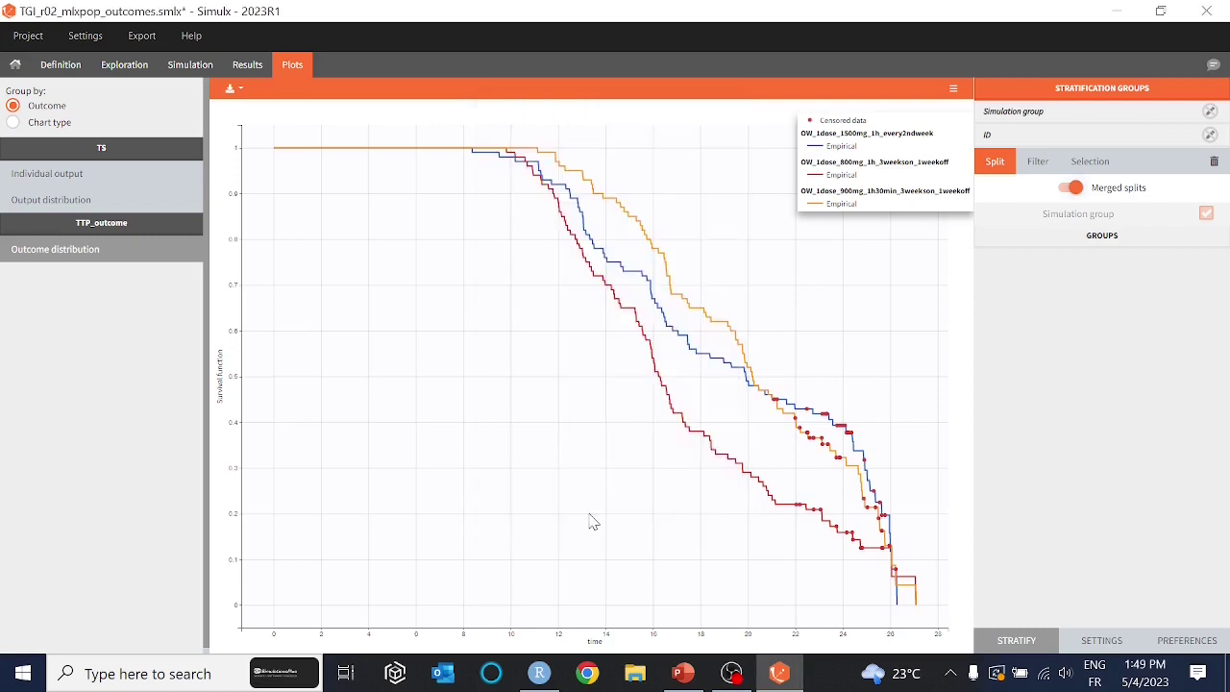
# - Set the shared simulation parameters to mlx_TypicalUncertainSA
pyautogui.click(191, 66)
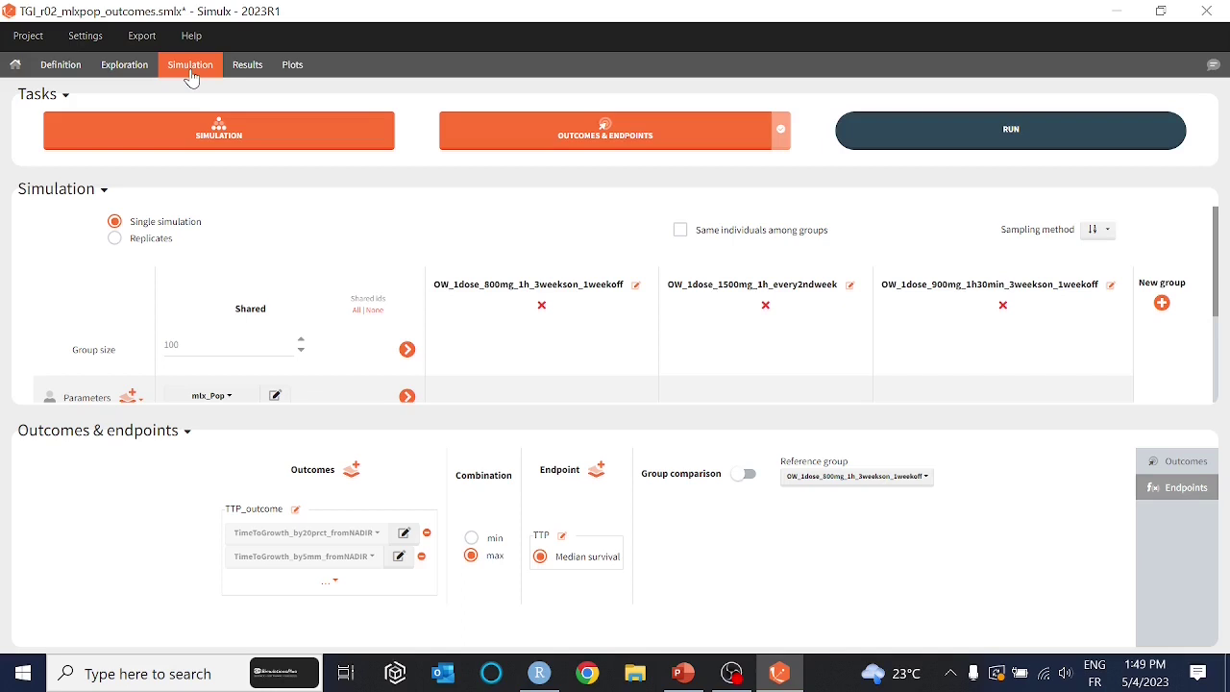
pyautogui.scroll(-2, 228, 349)
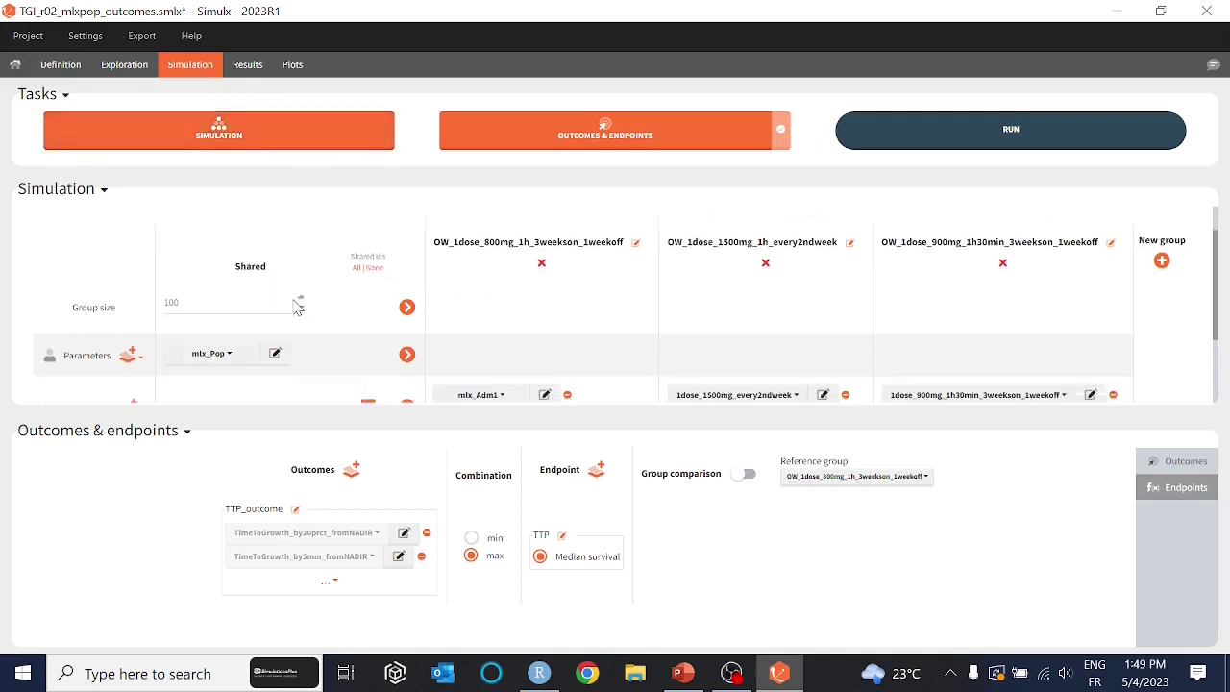
pyautogui.click(227, 327)
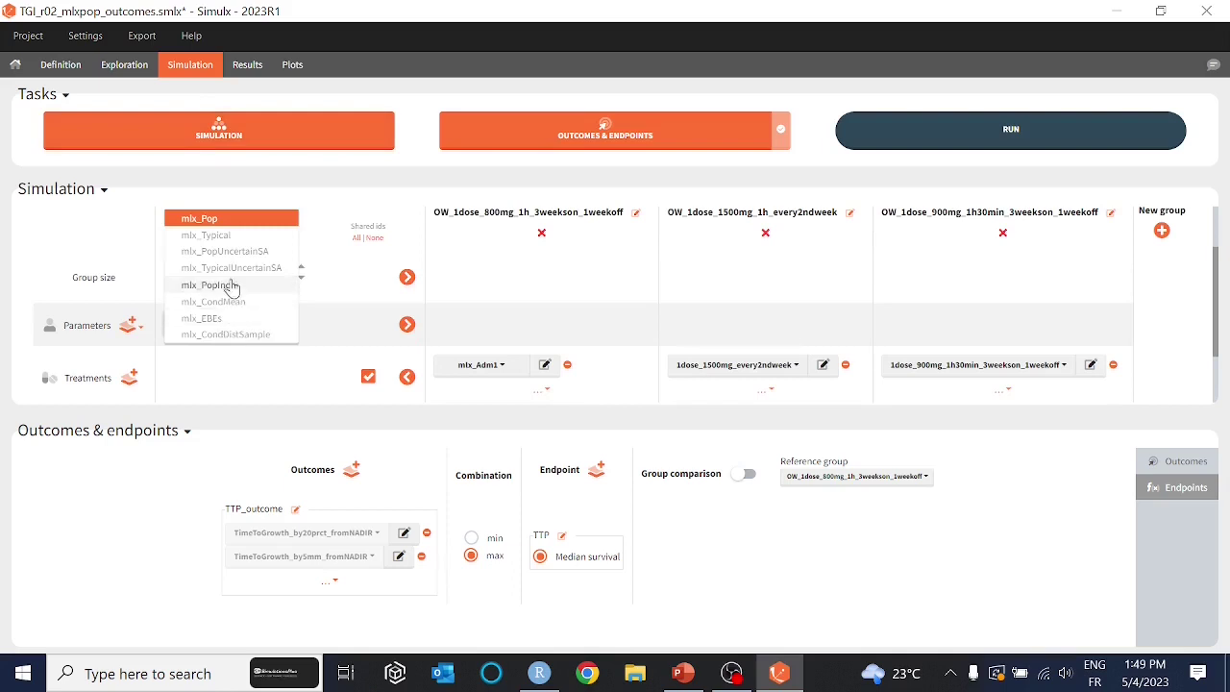
pyautogui.click(232, 268)
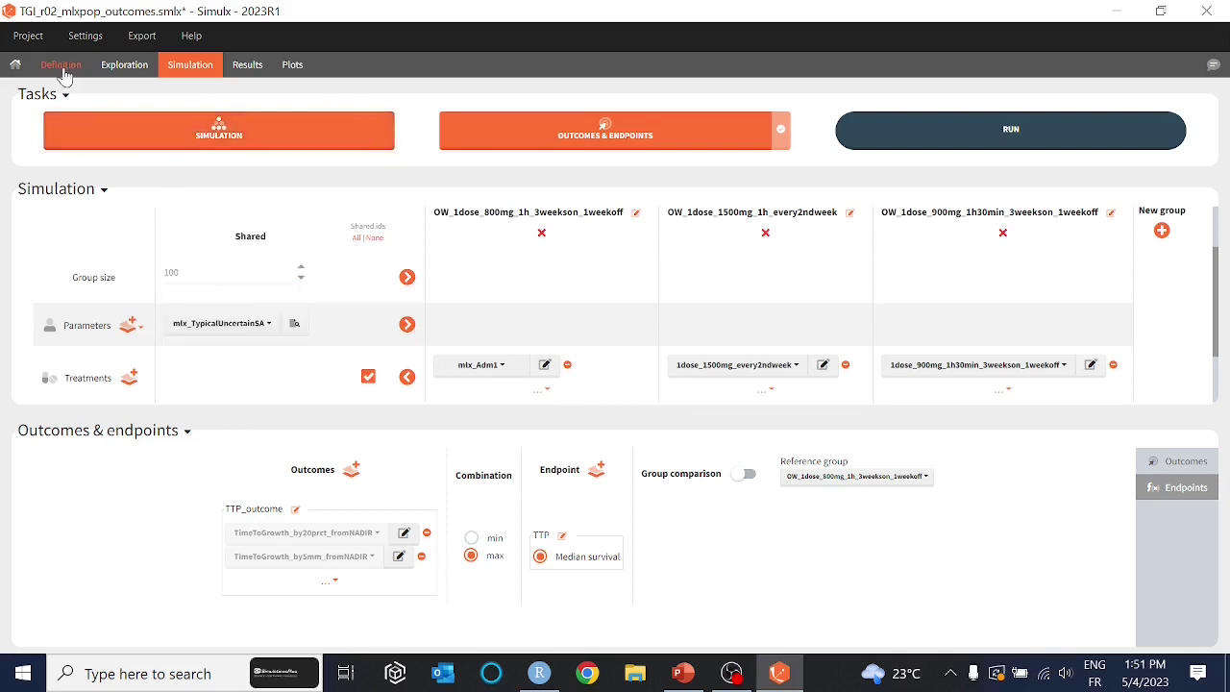
# - View the mlx_TypicalUncertainSA population parameter table and the list of individual parameter definitions
pyautogui.click(60, 67)
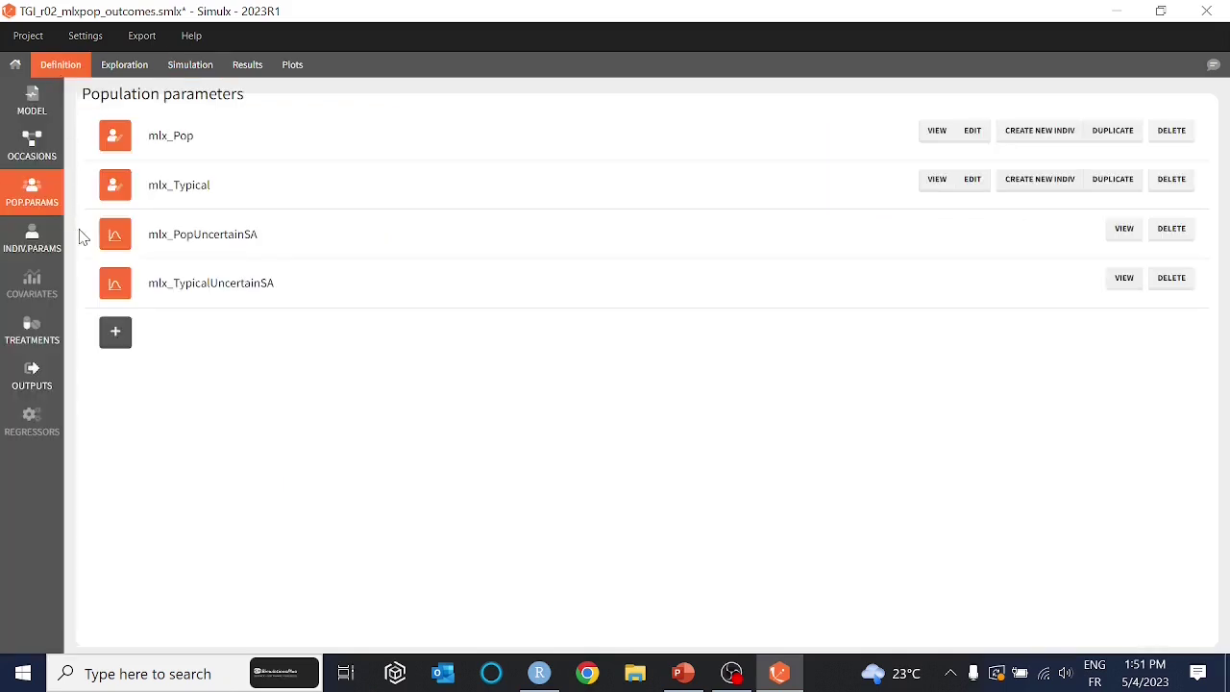
pyautogui.click(1122, 280)
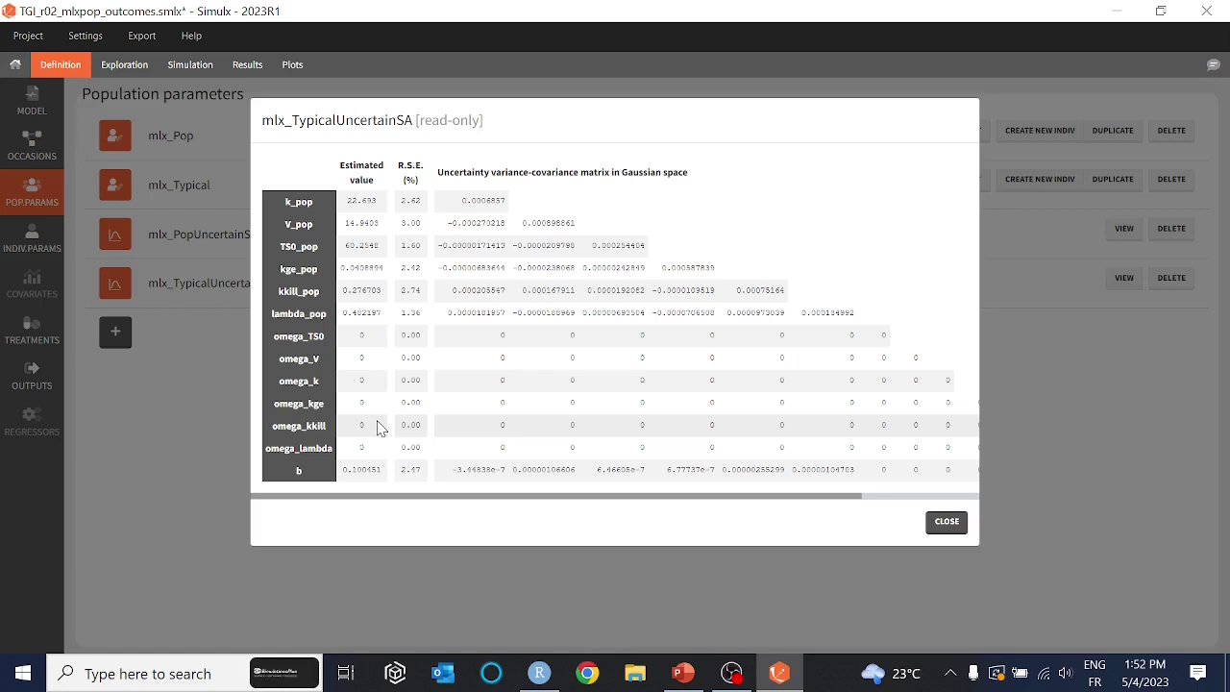
pyautogui.click(944, 523)
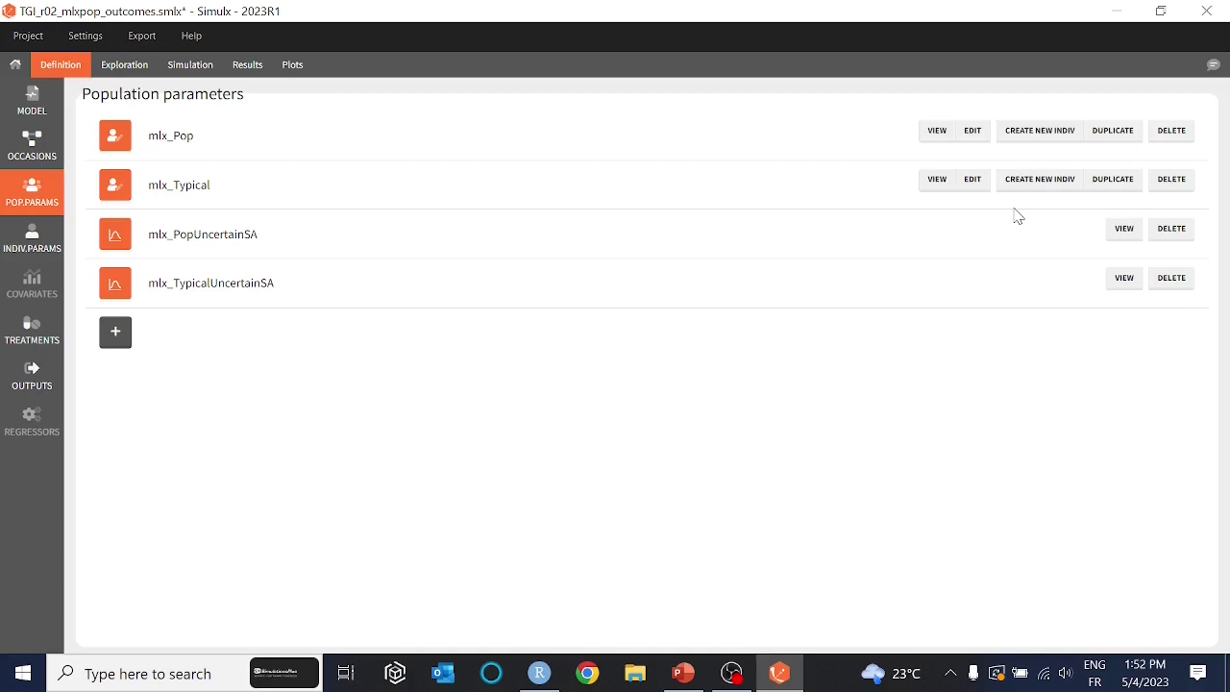
pyautogui.click(29, 258)
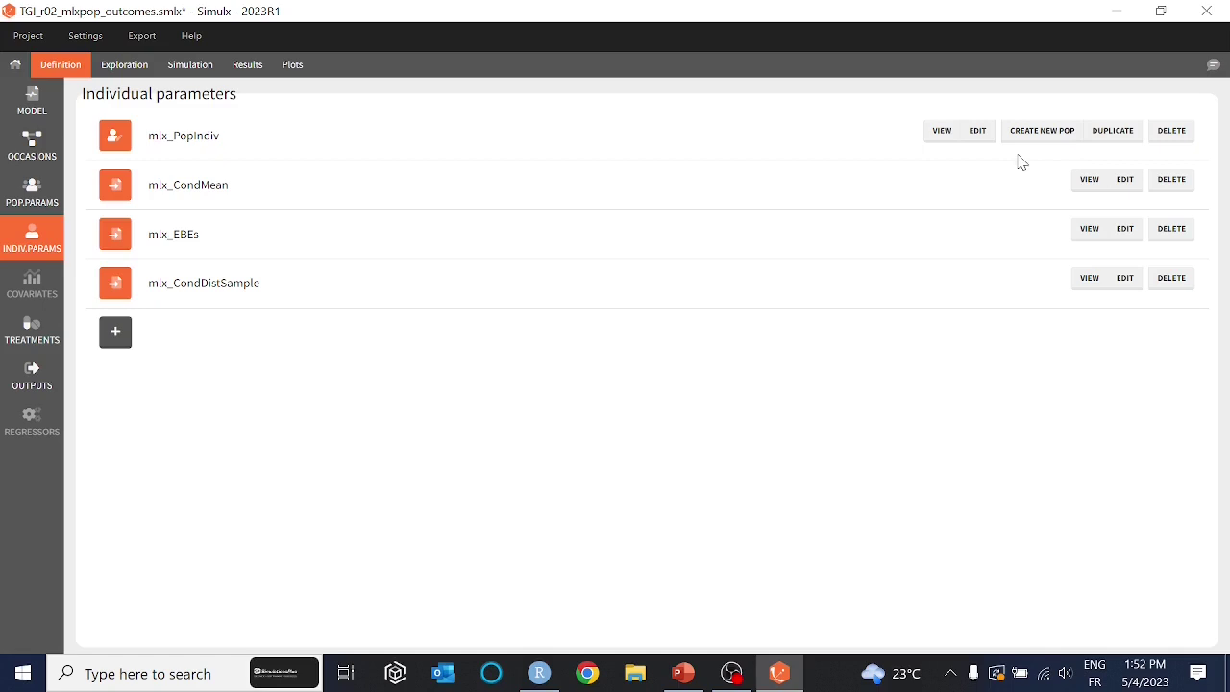
# - Set the shared group size to 1 and configure the simulation to use 100 replicates
pyautogui.click(191, 68)
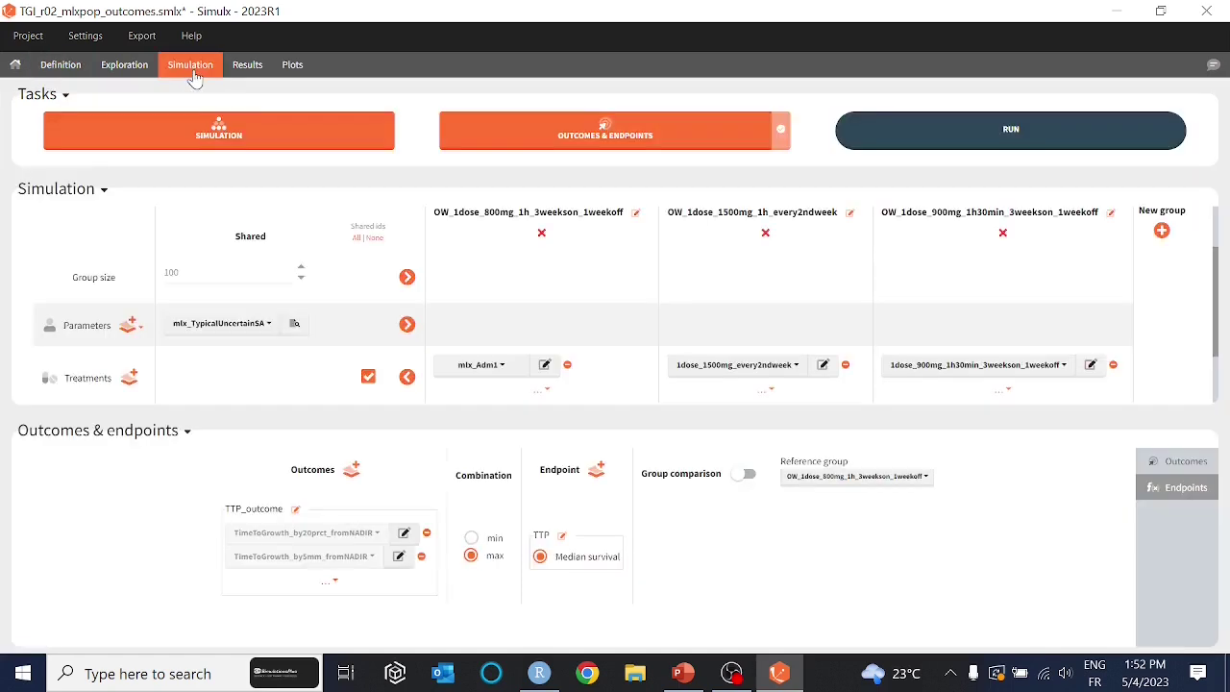
pyautogui.doubleClick(226, 272)
pyautogui.write('1')
pyautogui.scroll(2, 250, 277)
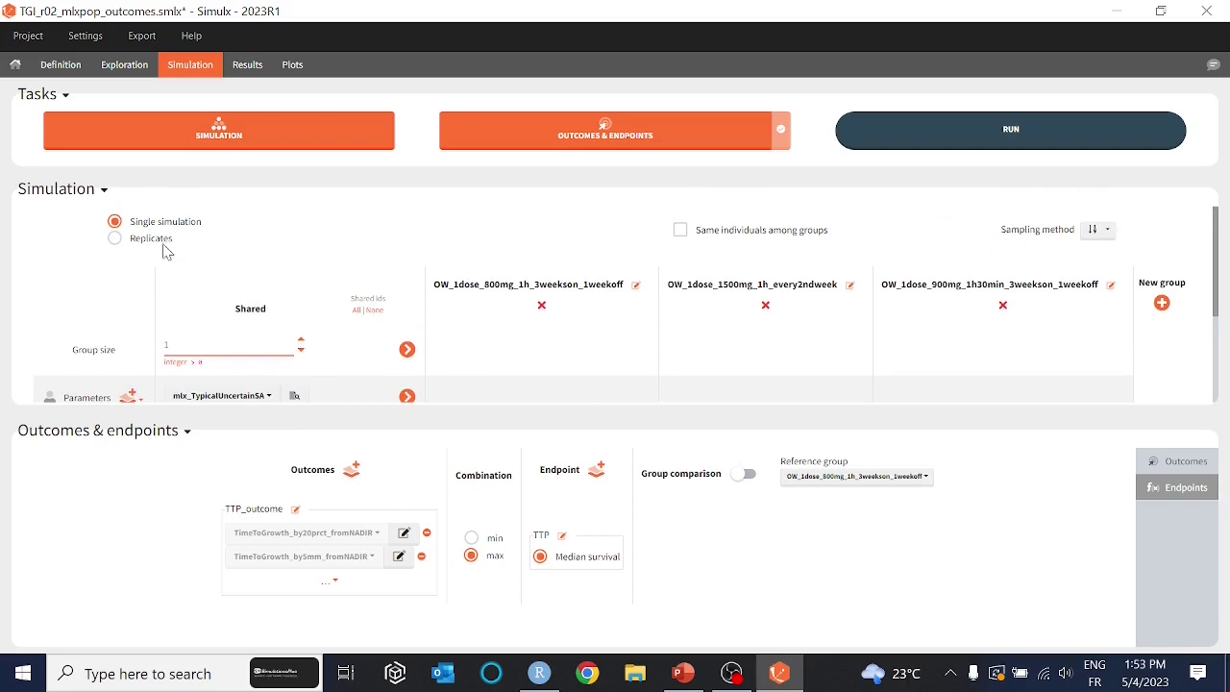
pyautogui.click(120, 244)
pyautogui.click(410, 238)
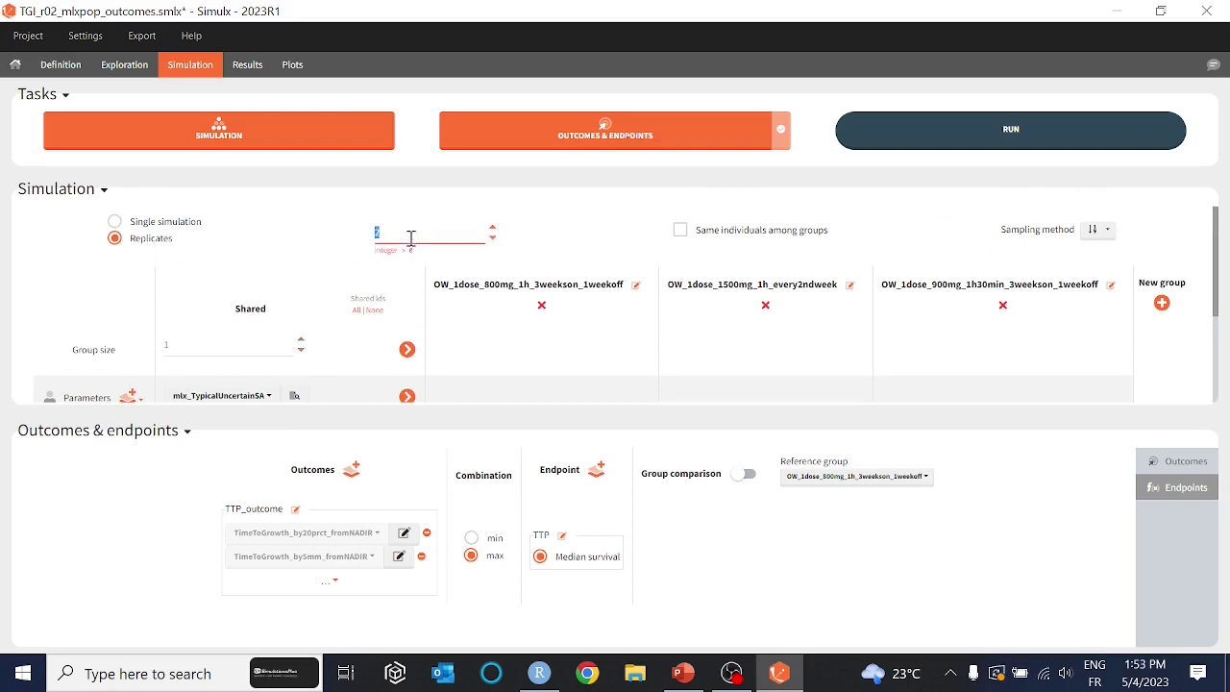
pyautogui.write('100')
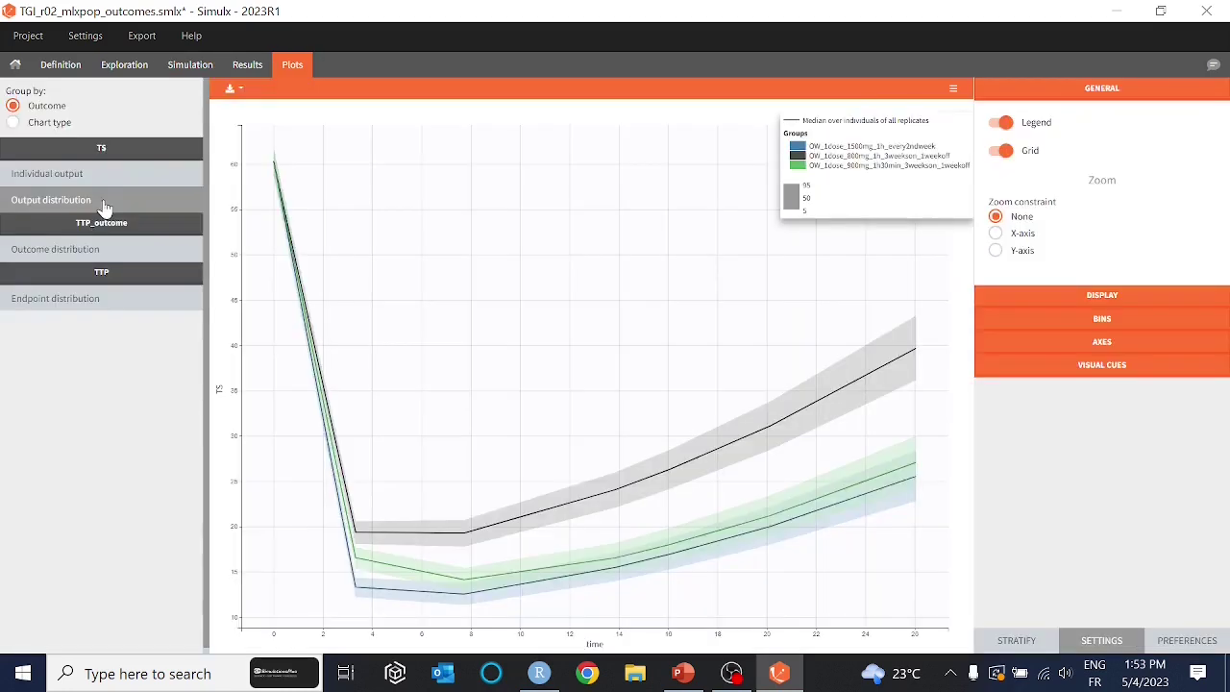